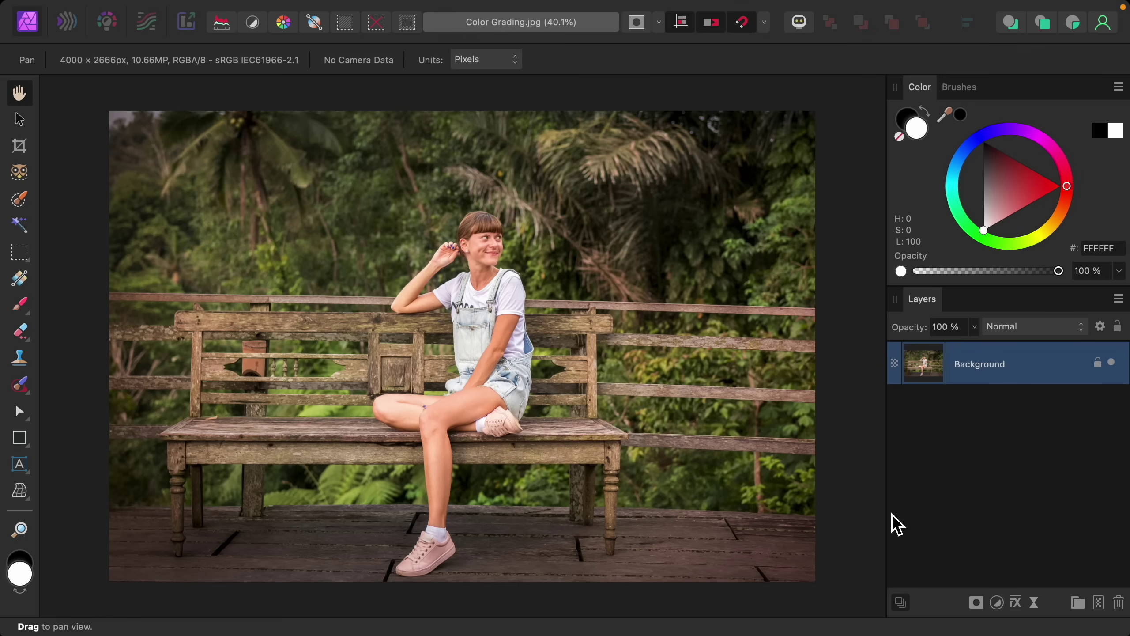
- Add a Gradient Map adjustment, delete its middle green stop and reverse it to run blue to red
click(996, 602)
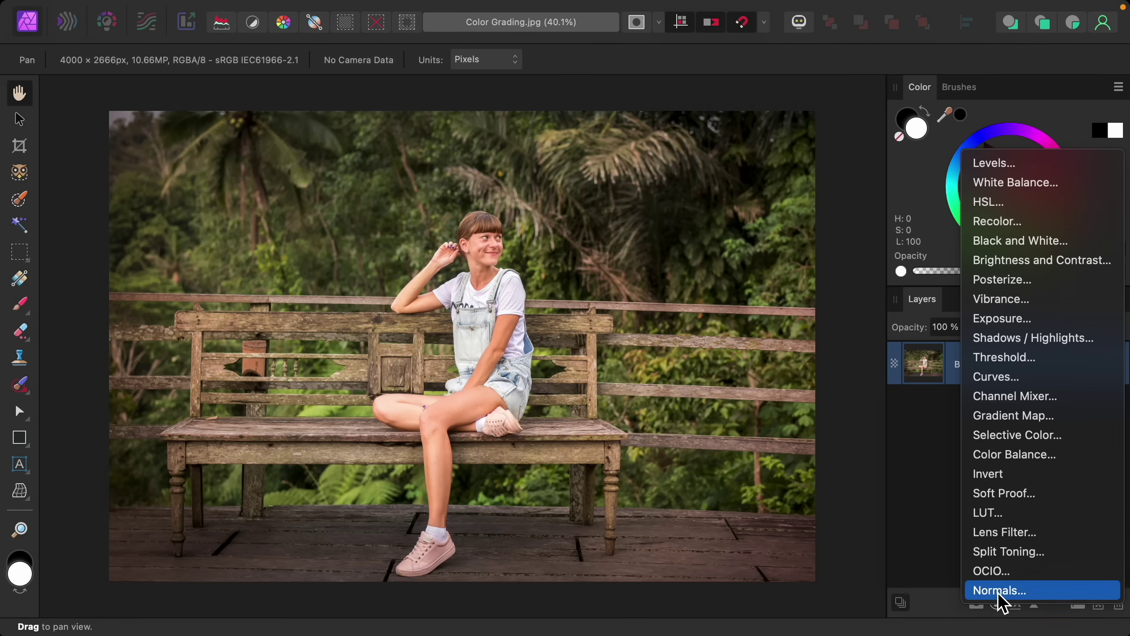
click(1051, 421)
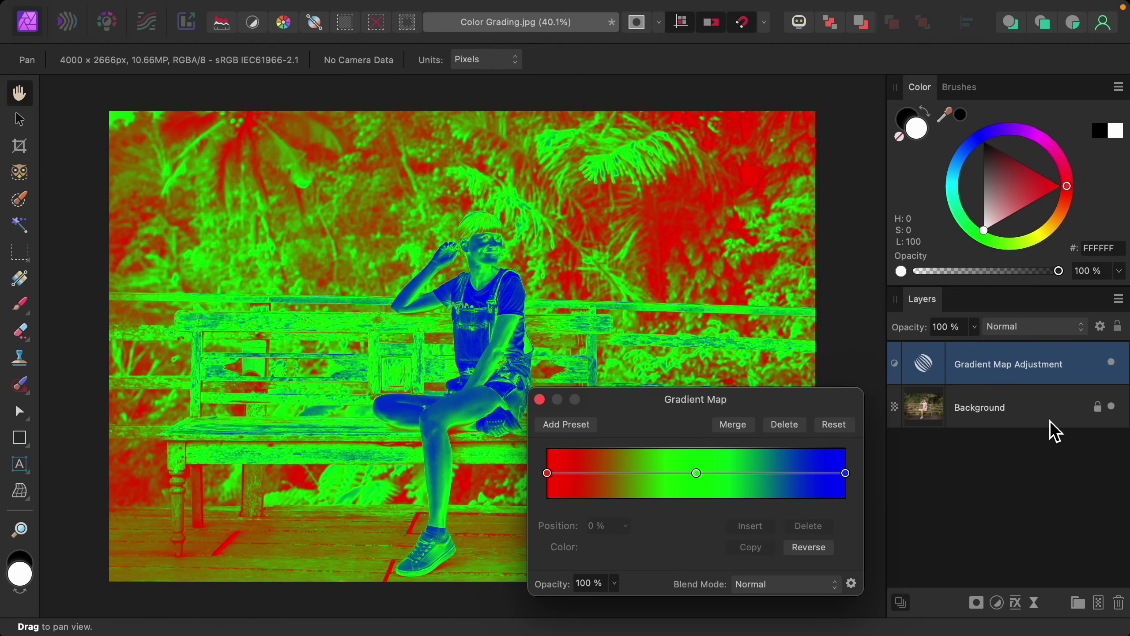
click(696, 472)
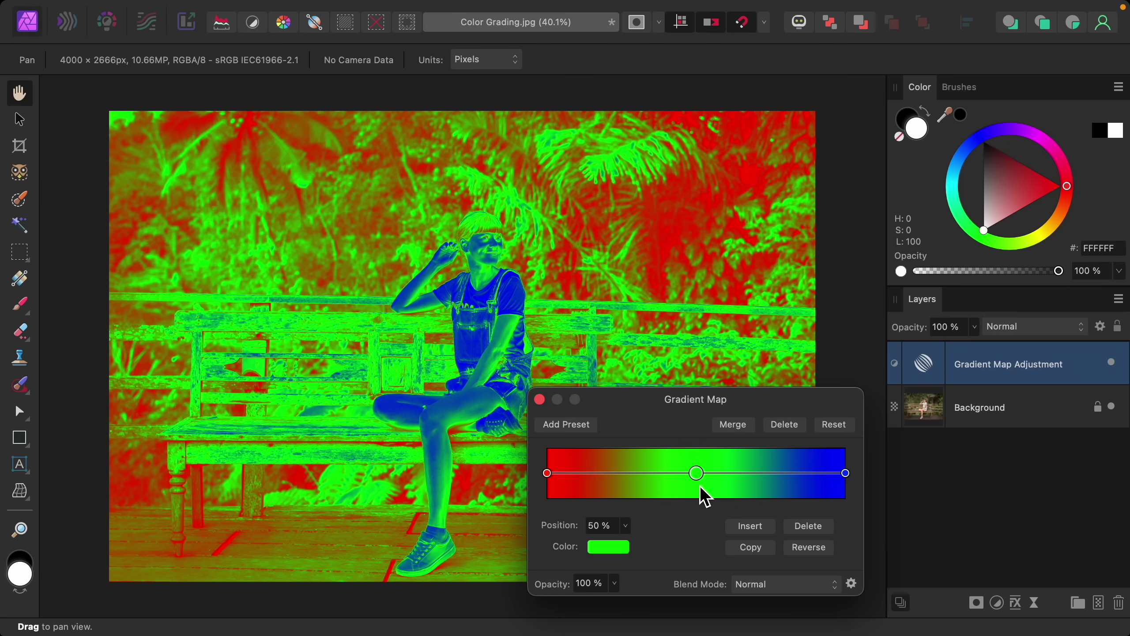
click(809, 527)
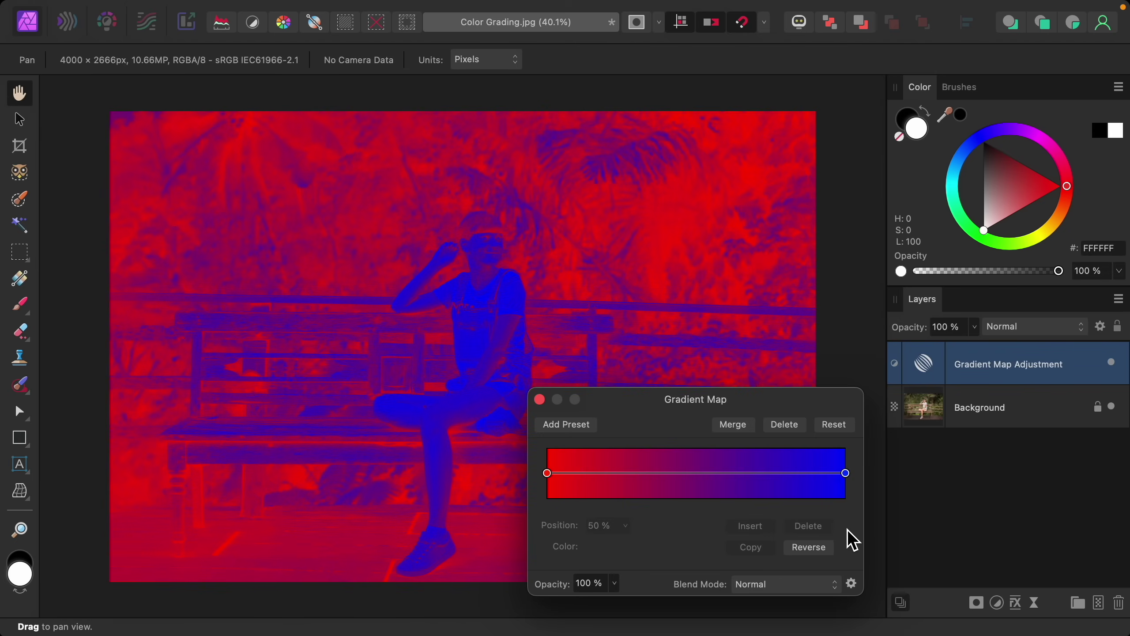
click(812, 551)
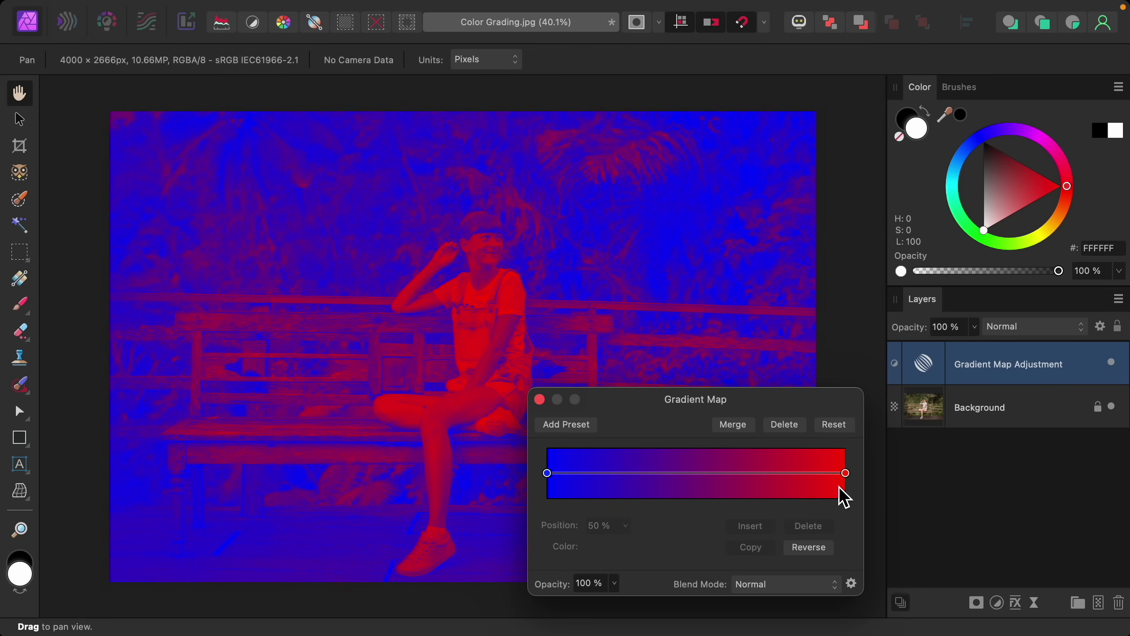
click(1114, 369)
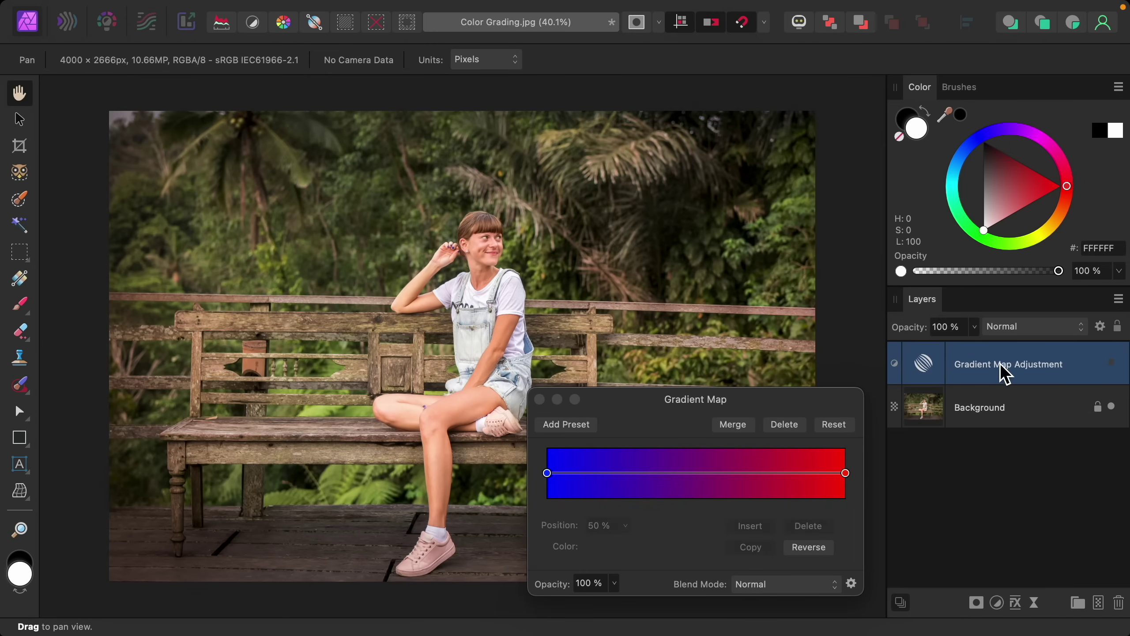
click(1112, 369)
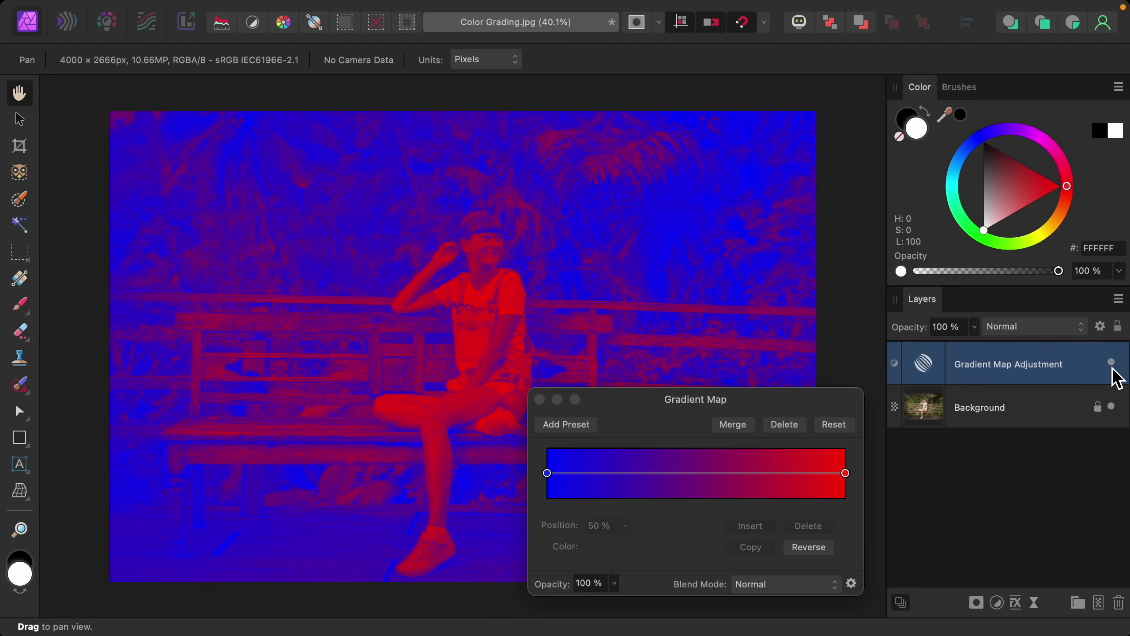
click(1113, 368)
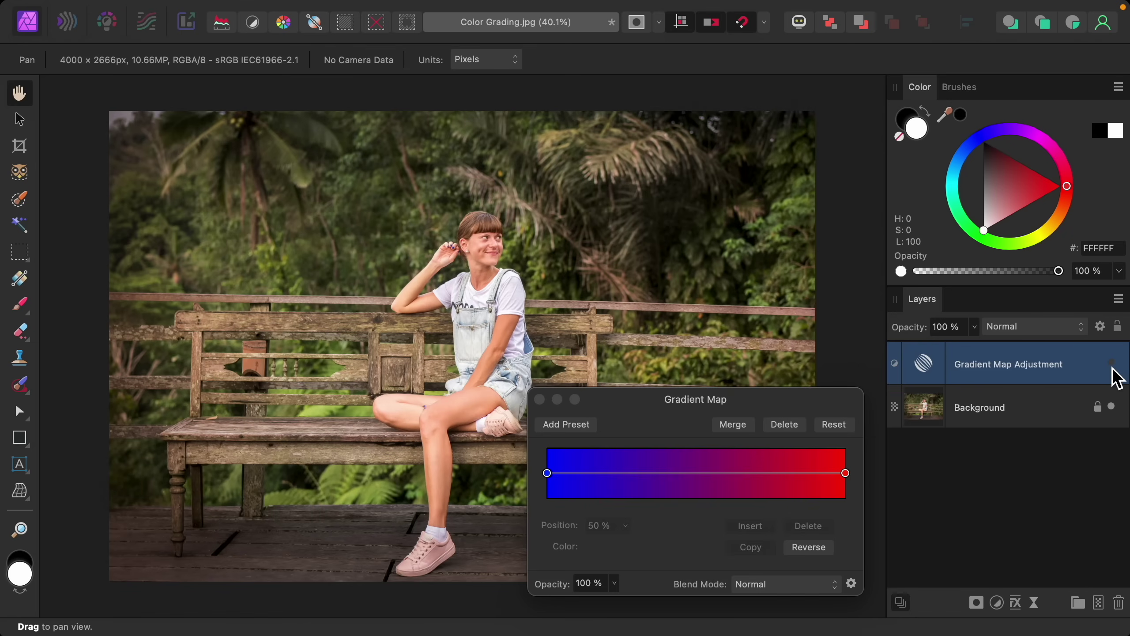
click(1113, 363)
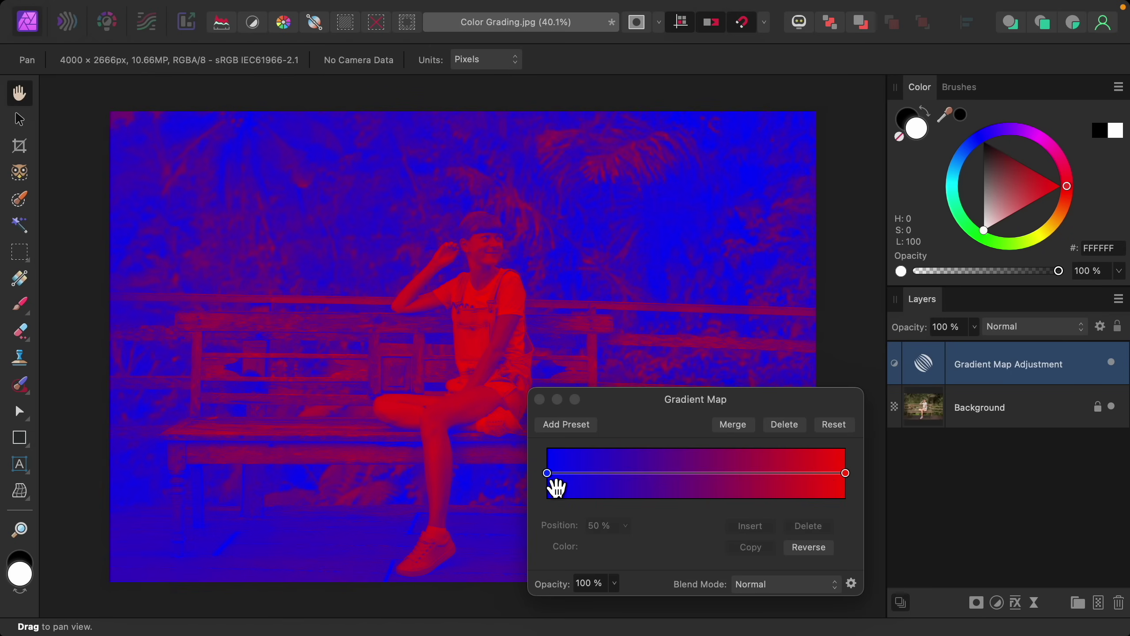
- Darken the gradient's left blue stop almost to black
click(548, 474)
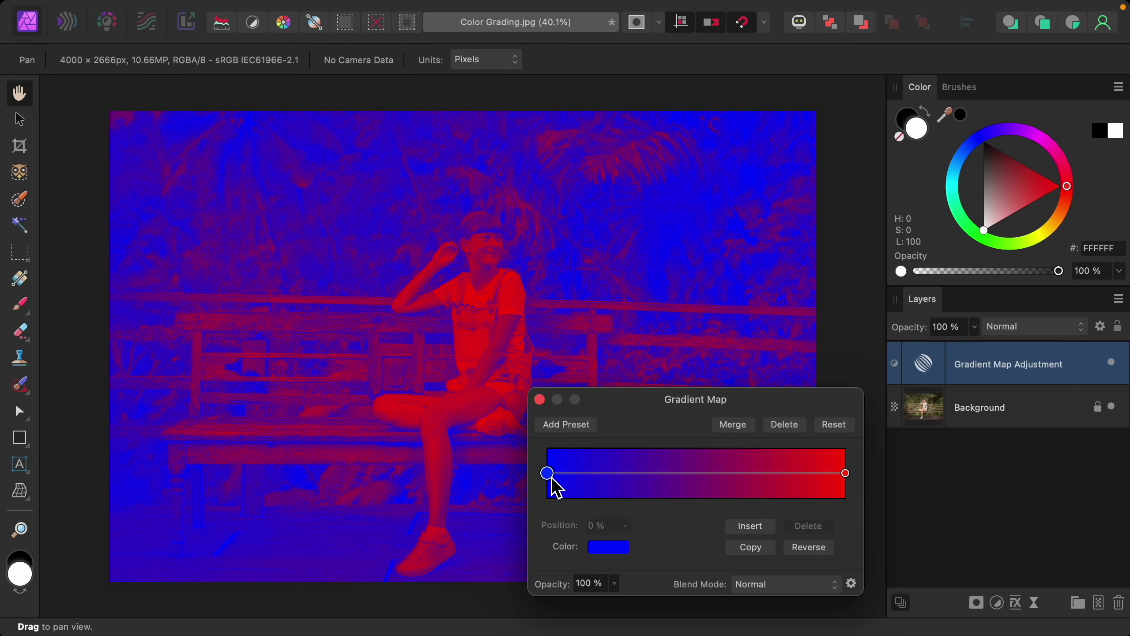
click(614, 548)
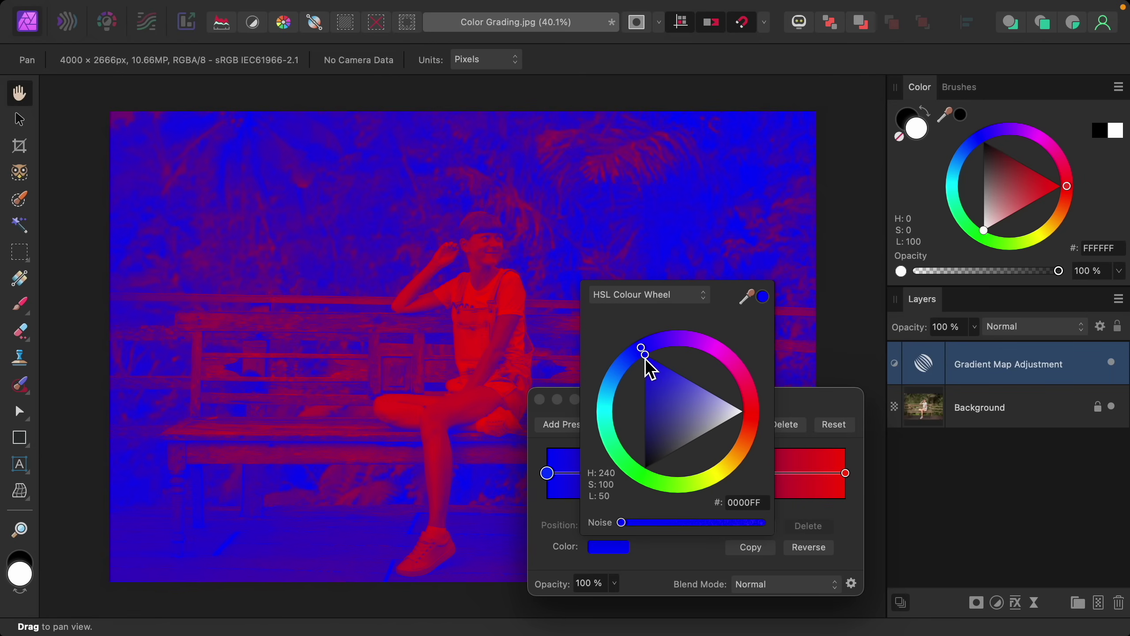
drag(645, 361, 637, 462)
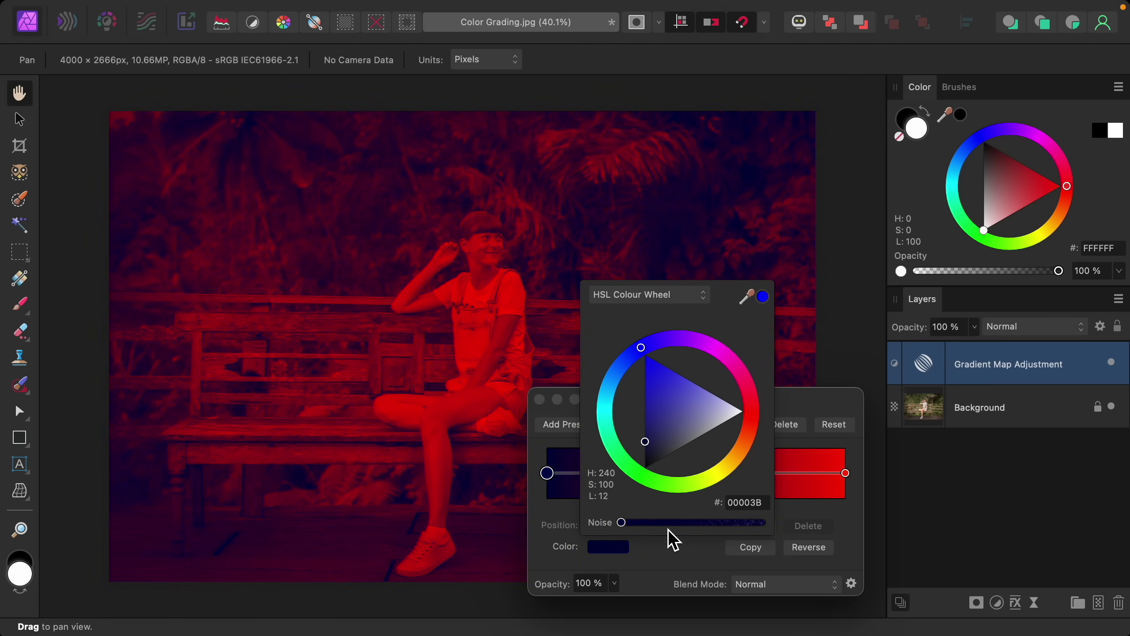
click(672, 564)
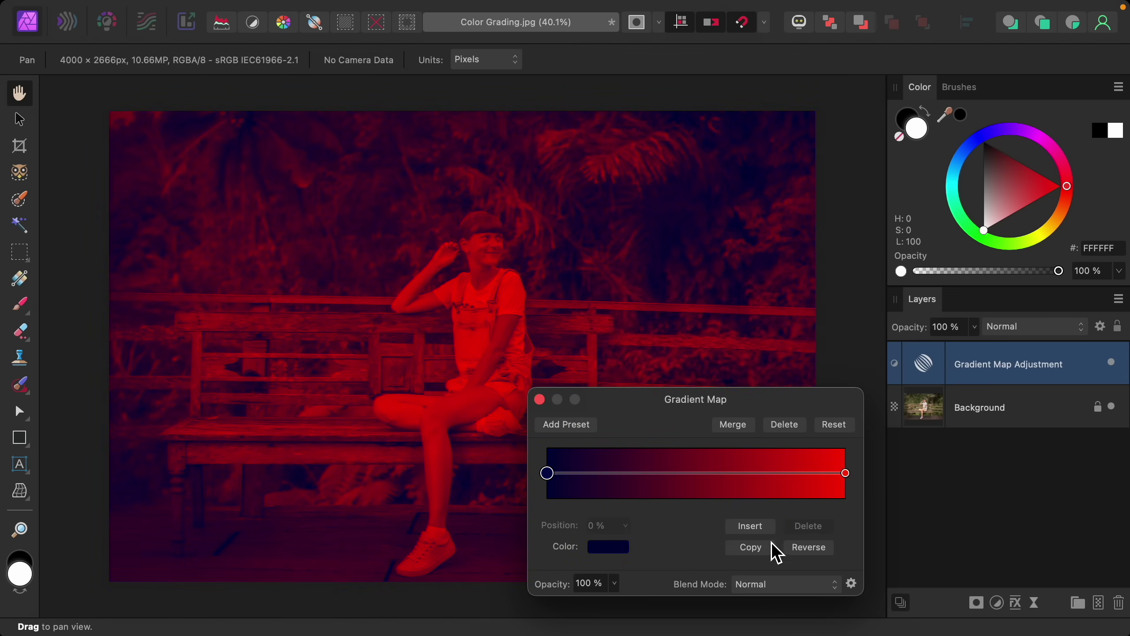
- Change the right red stop to light orange (FFA75B)
click(846, 473)
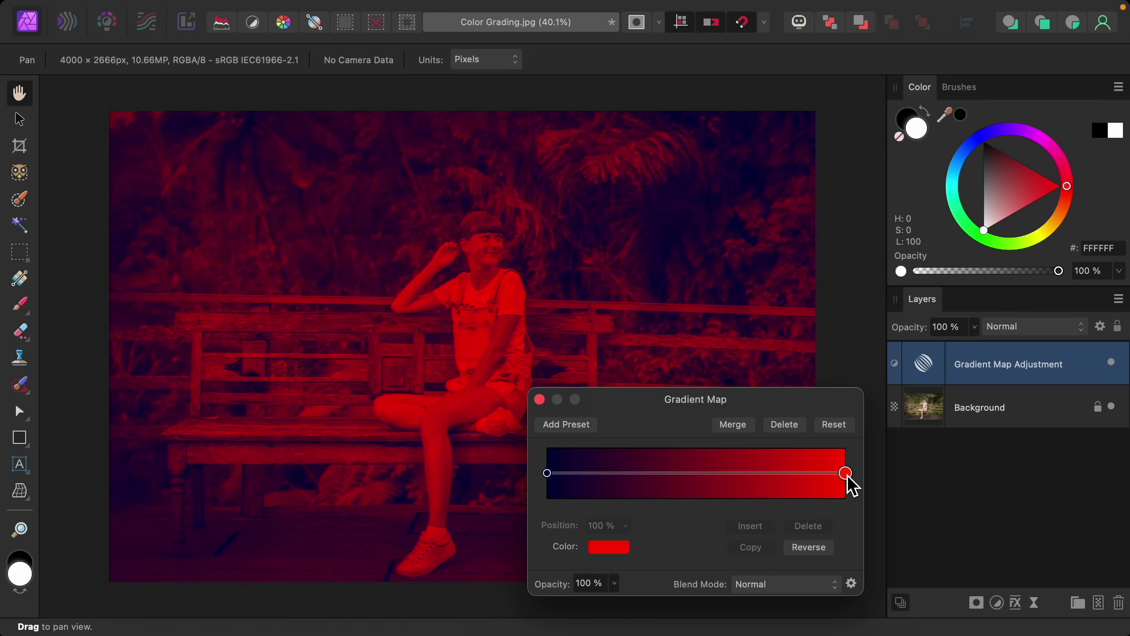
click(619, 553)
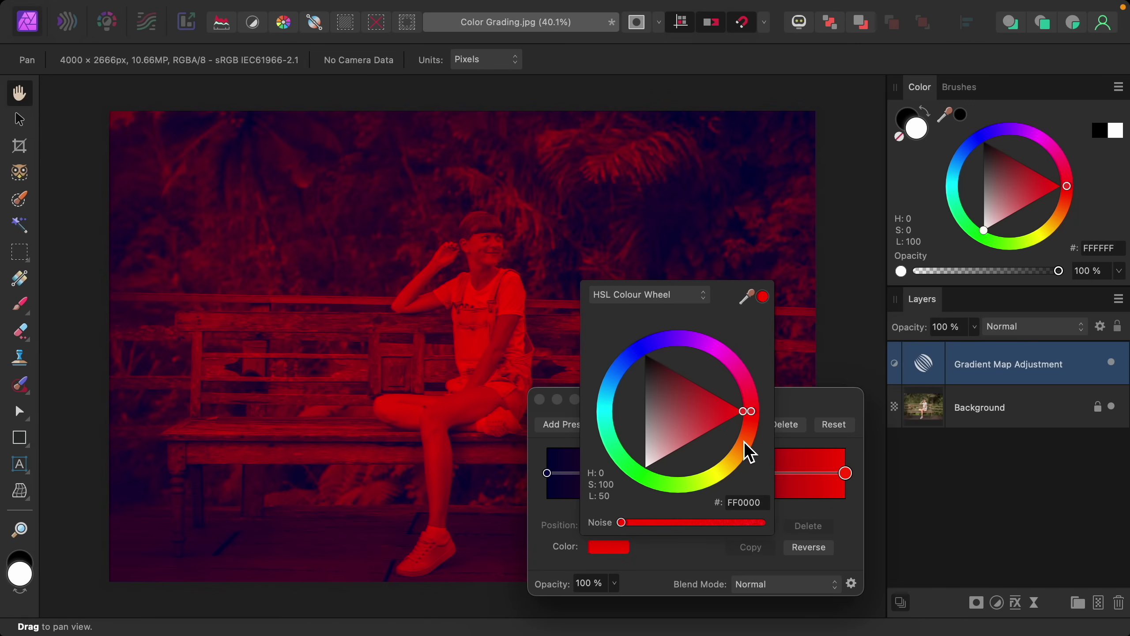
drag(757, 422, 695, 444)
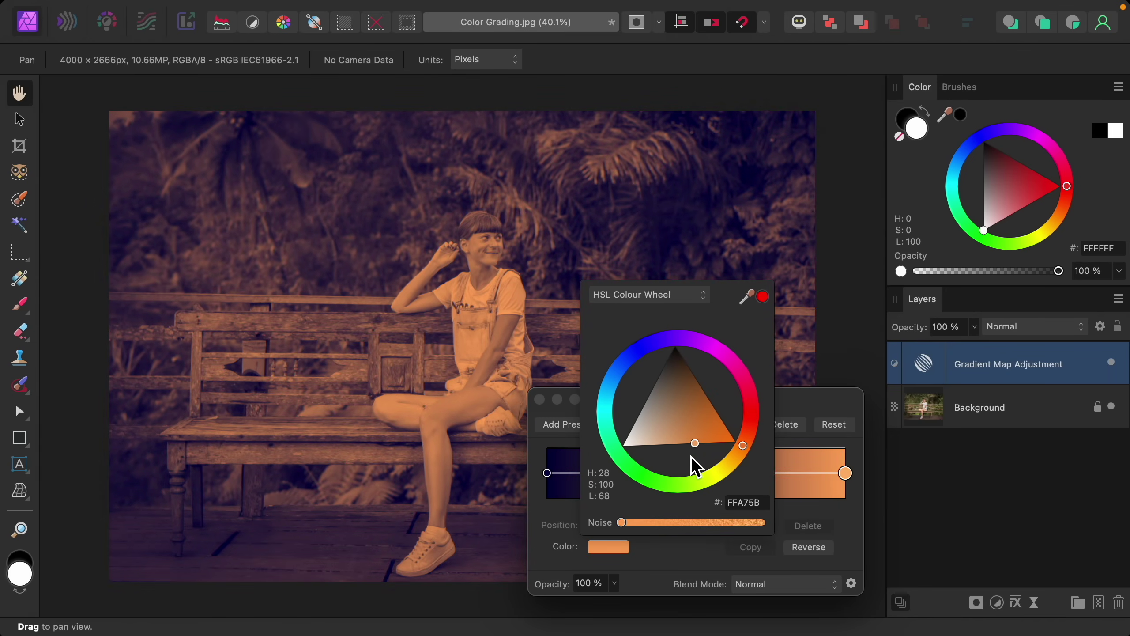
click(690, 563)
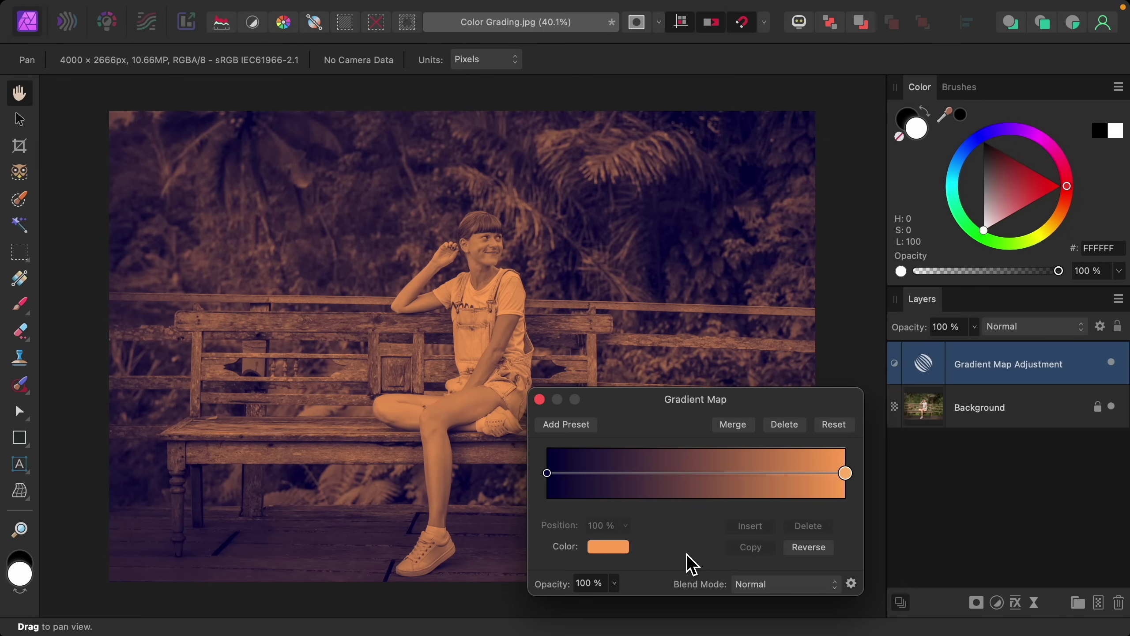
- Set the Gradient Map layer's blend mode to Soft Light
click(771, 587)
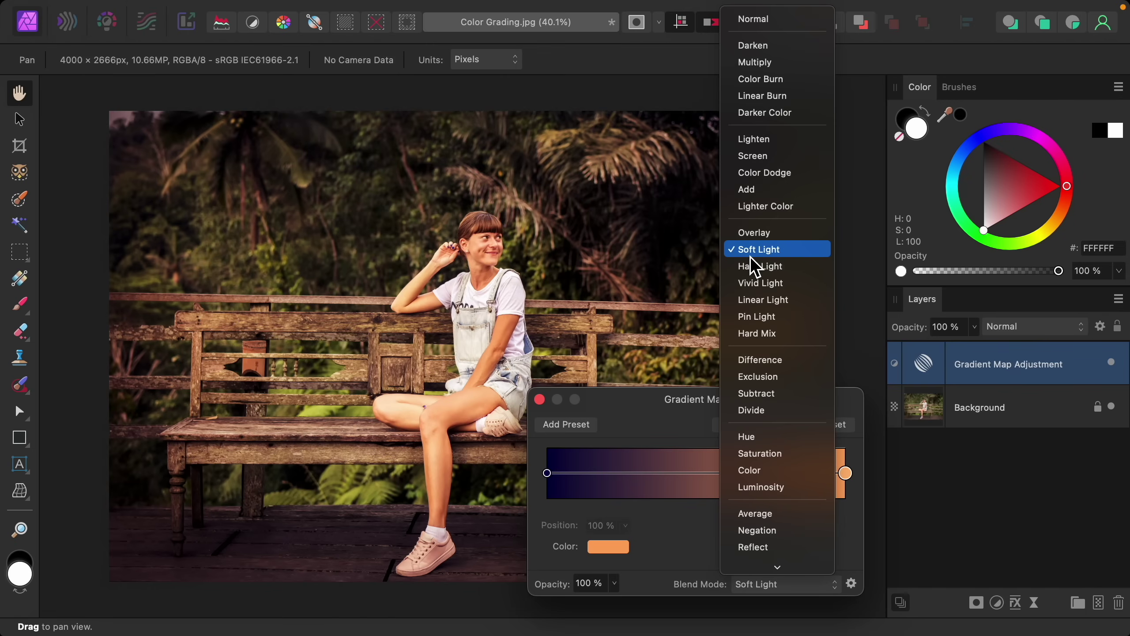
click(750, 256)
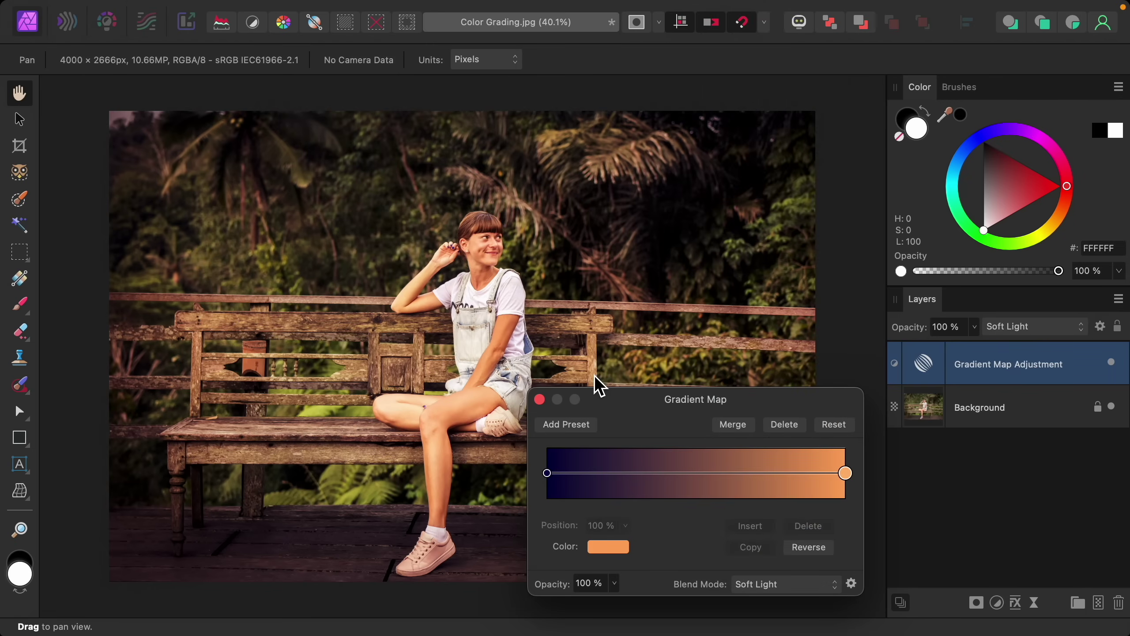
click(540, 399)
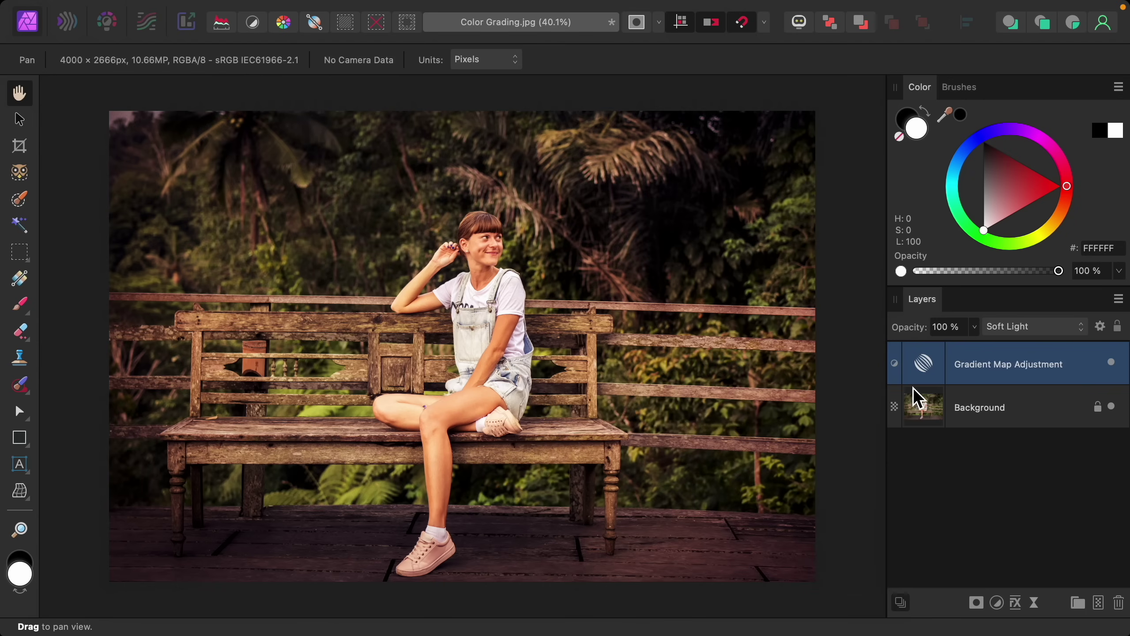
- Lower the Gradient Map layer's opacity to 62%, toggling its visibility to compare
click(1112, 363)
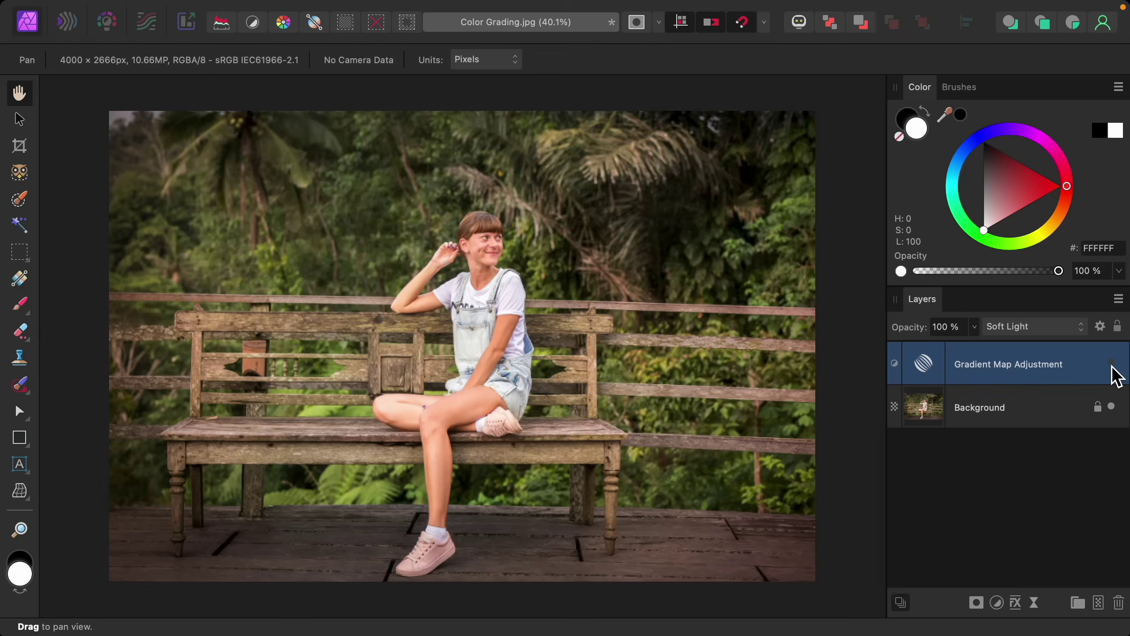
click(1112, 364)
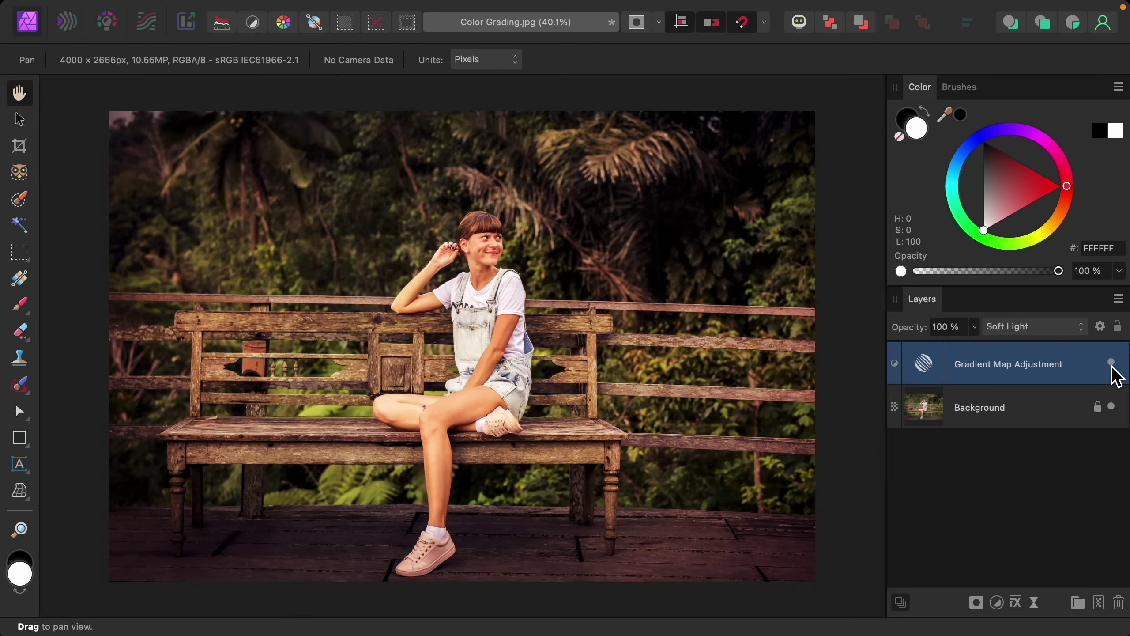
click(1112, 363)
click(1112, 363)
drag(916, 330, 884, 330)
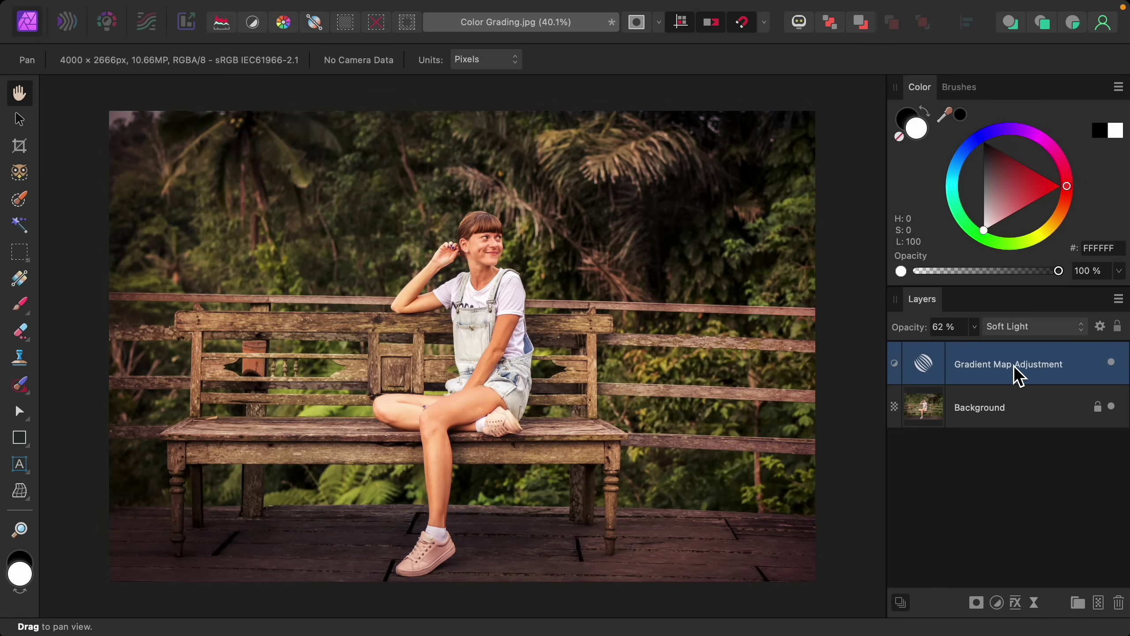
click(1112, 363)
- Hide the first Gradient Map layer and add a new Gradient Map adjustment
click(1112, 362)
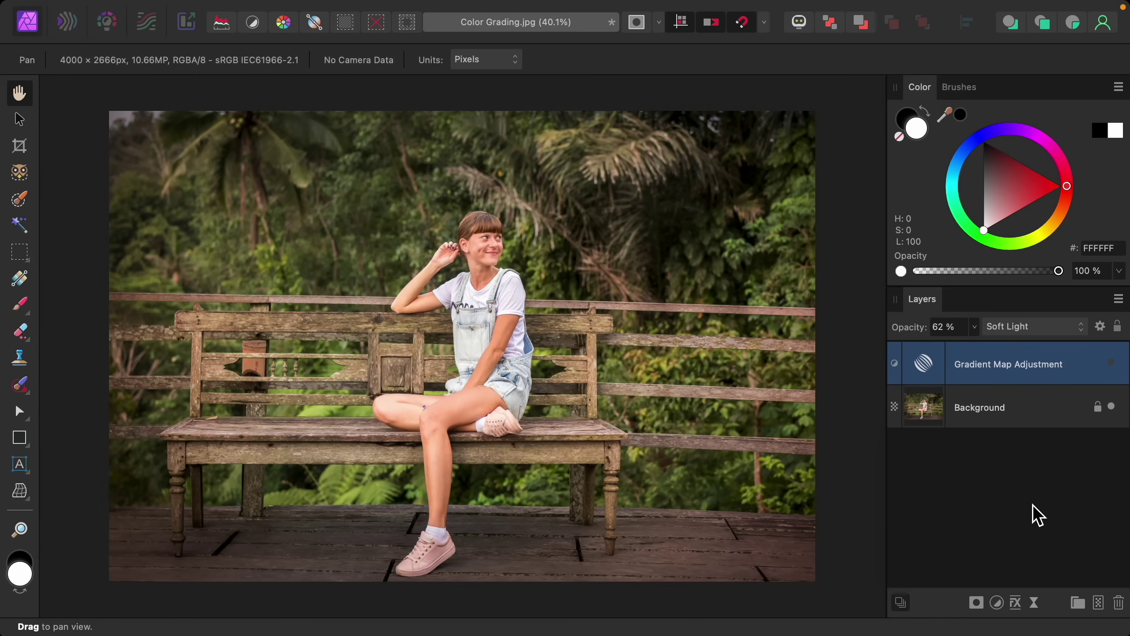
click(997, 604)
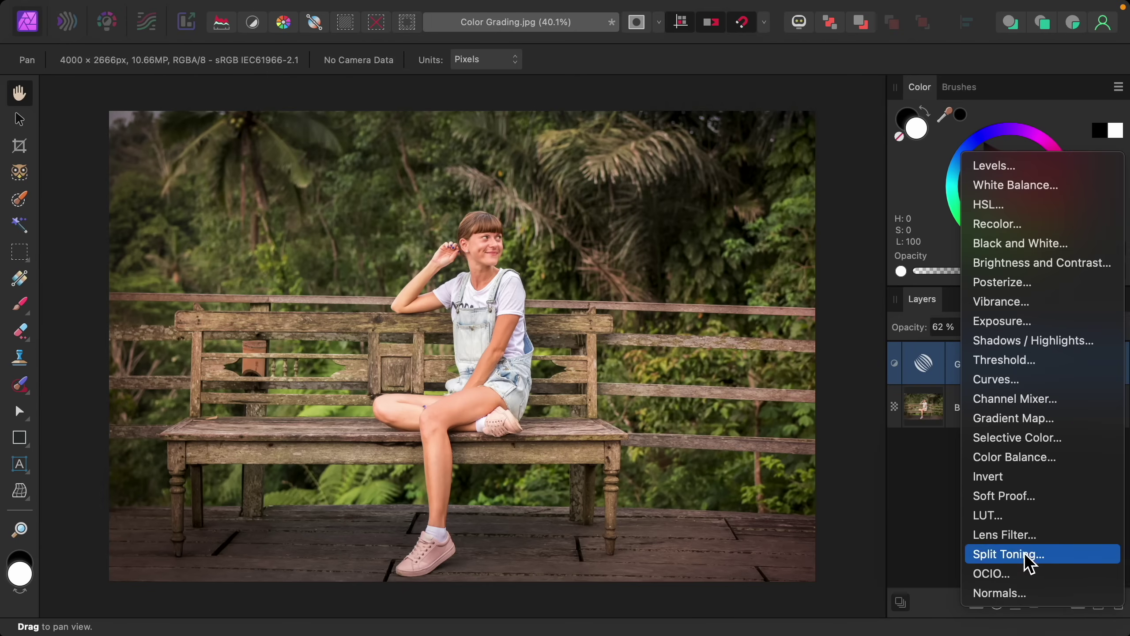
click(1069, 424)
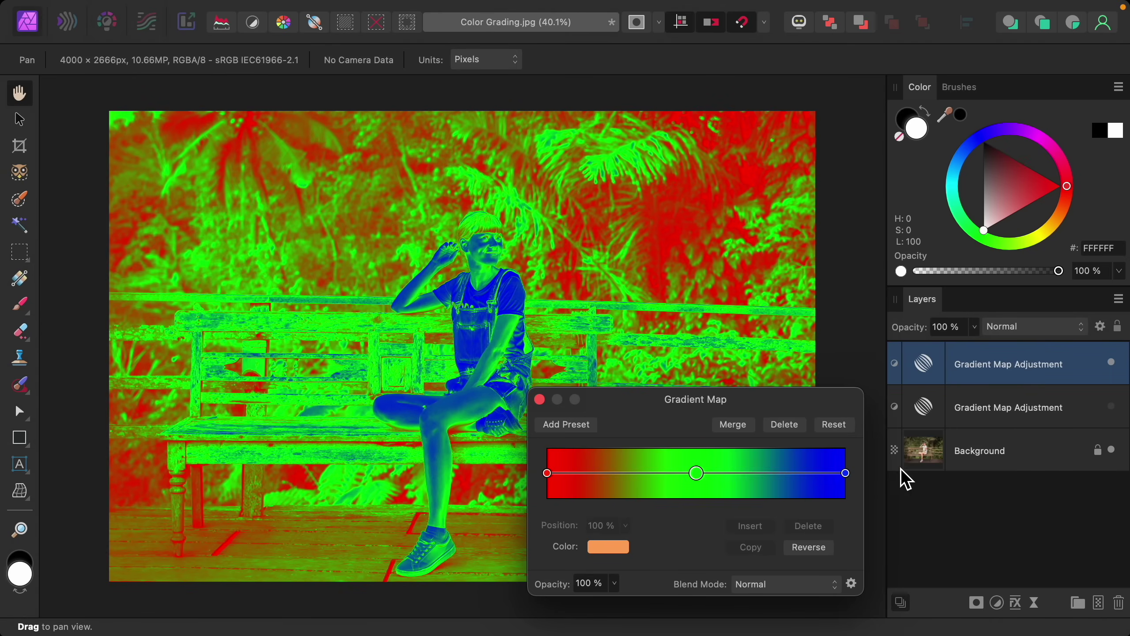
- Delete the new gradient's middle green stop and reverse it to run blue to red
click(697, 473)
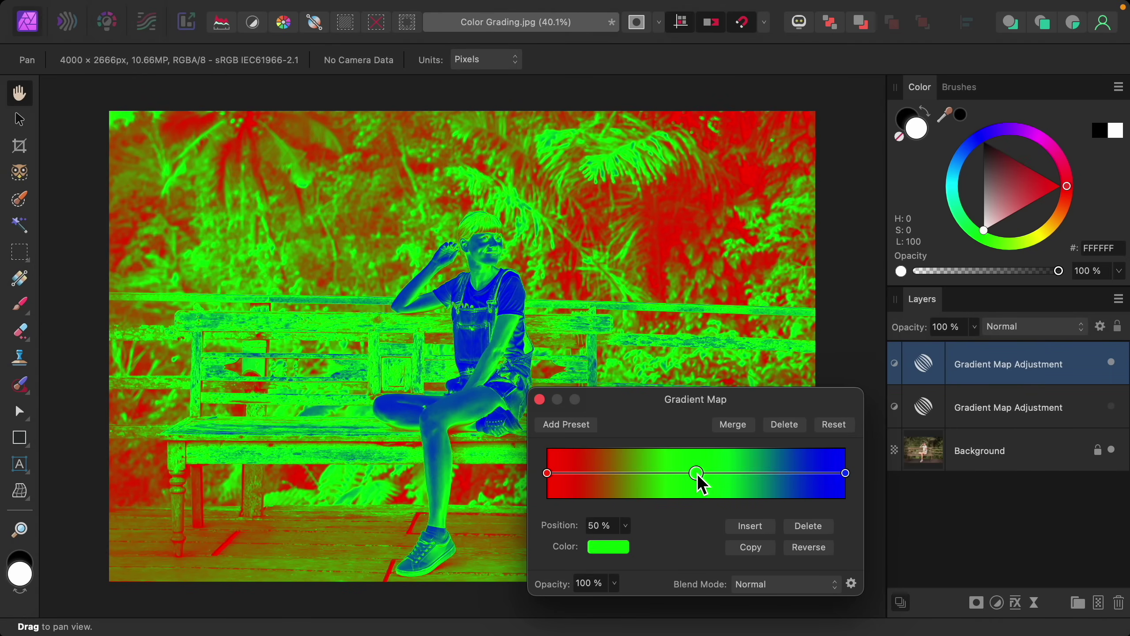
click(796, 530)
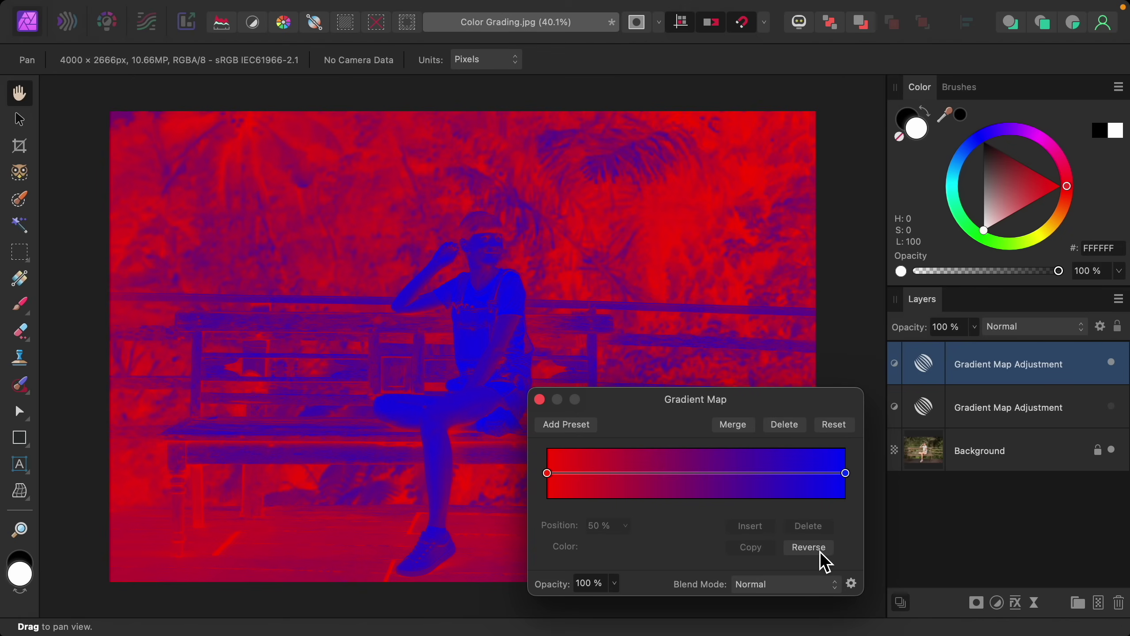
click(821, 552)
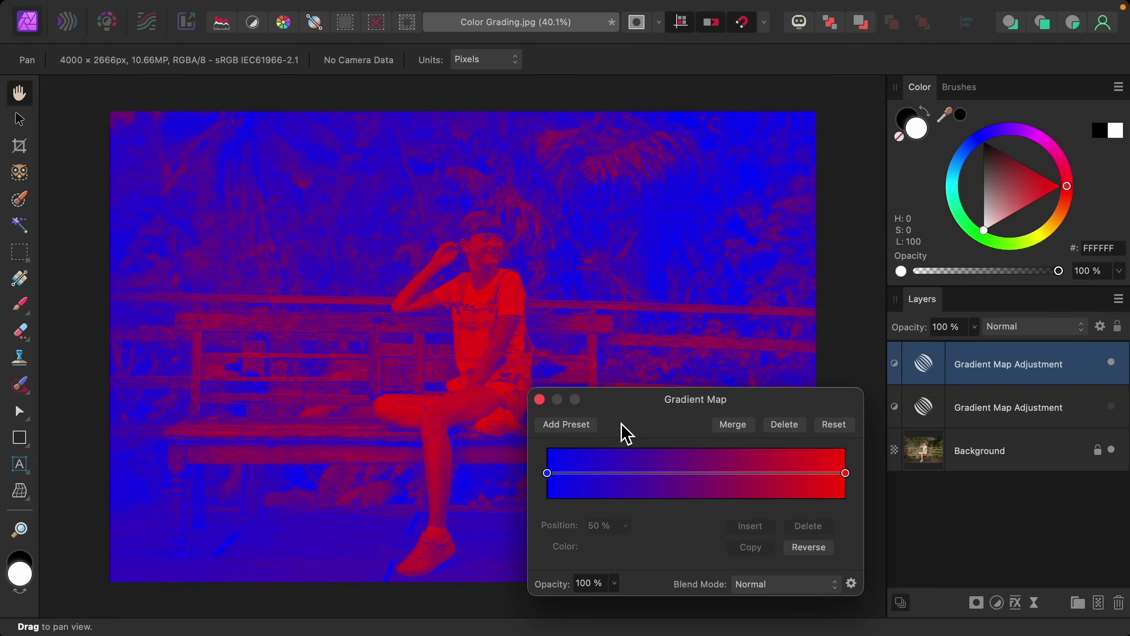
- Set the gradient's left stop colour to black
click(548, 474)
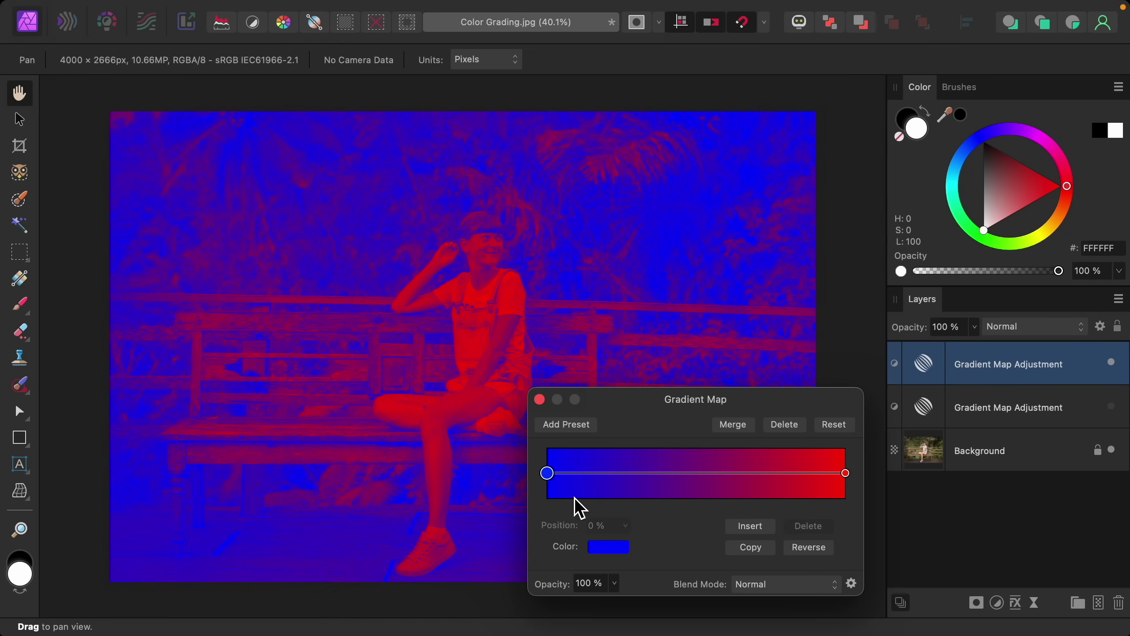
click(620, 558)
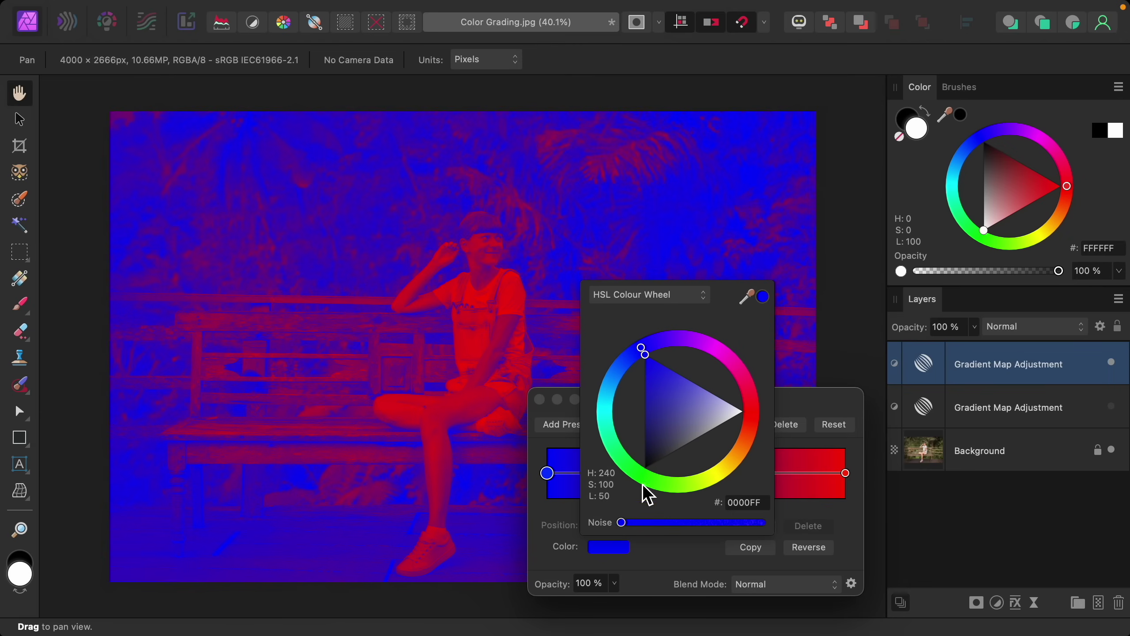
drag(645, 356, 643, 491)
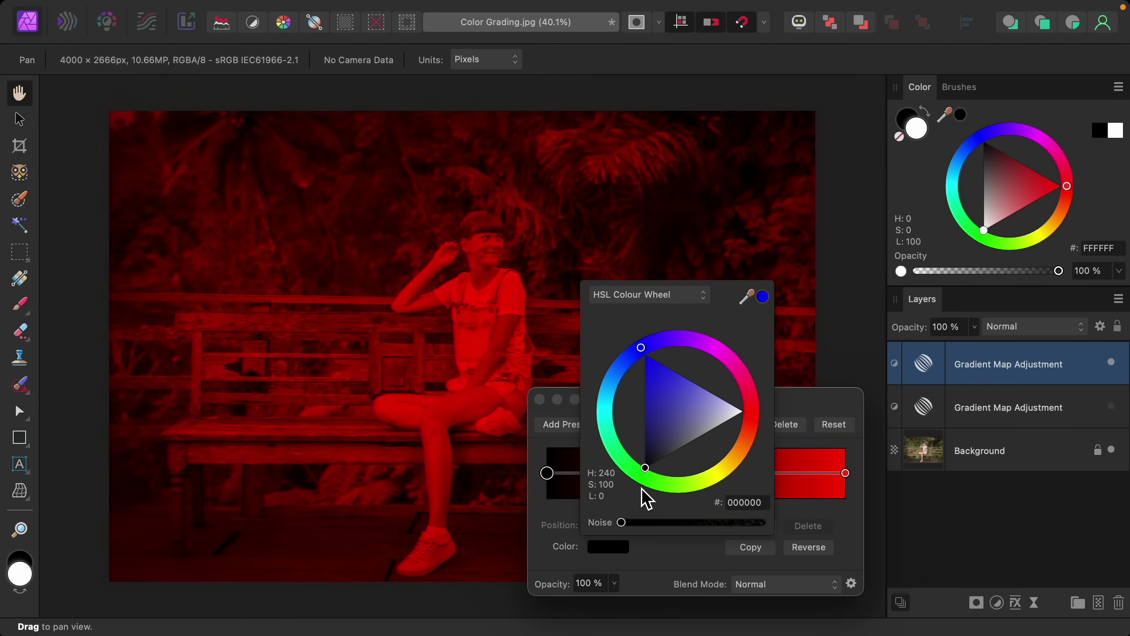
click(661, 560)
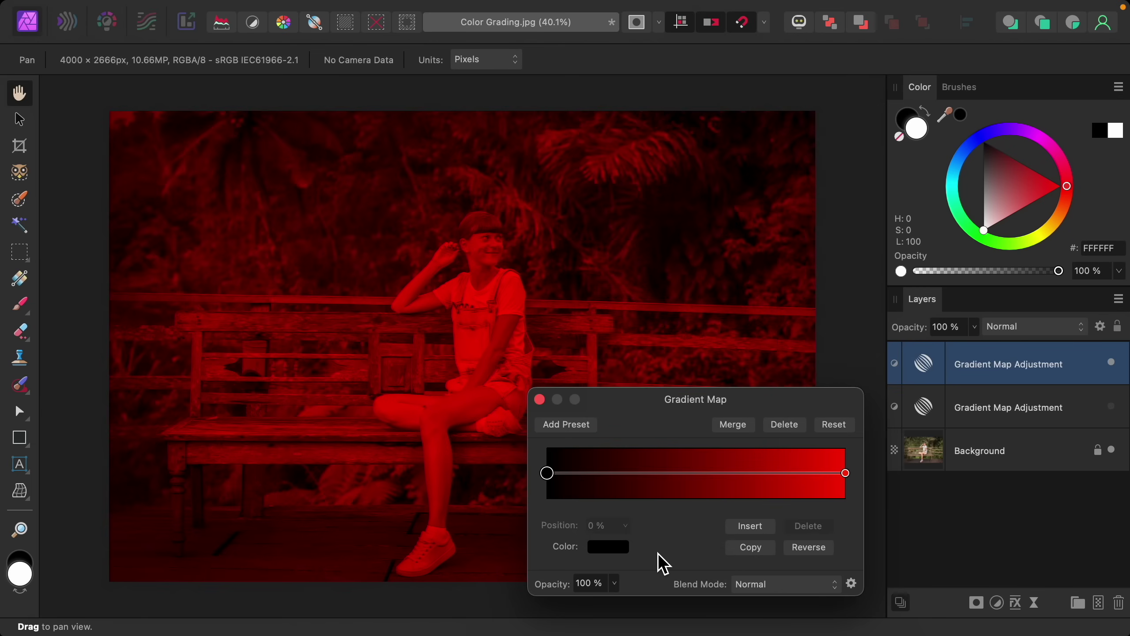
- Set the right stop colour to white
click(845, 473)
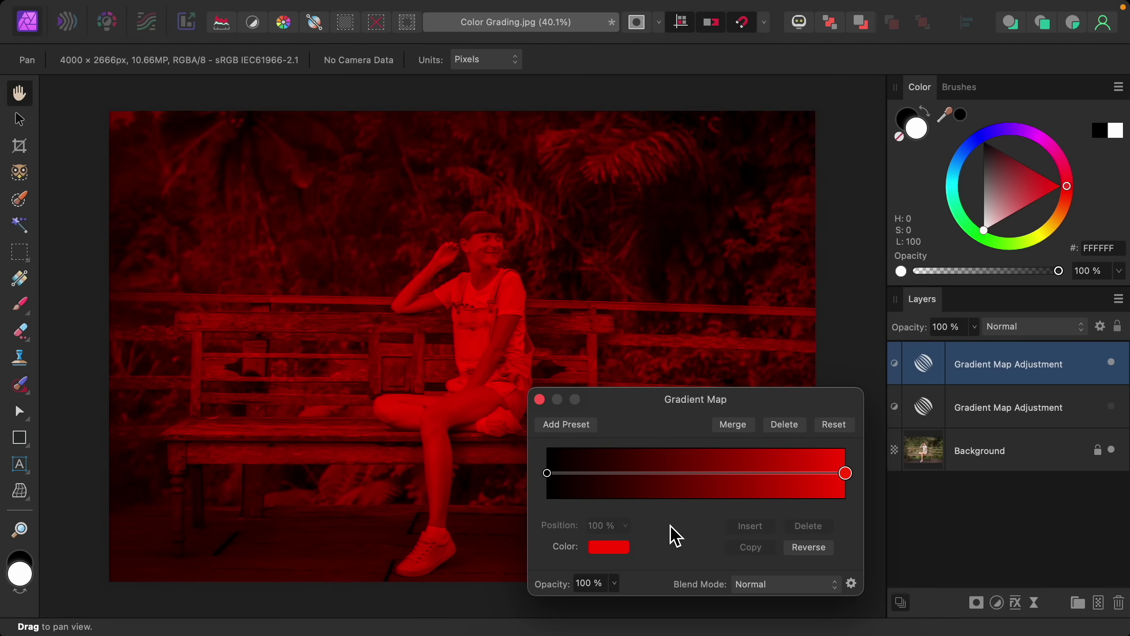
click(623, 550)
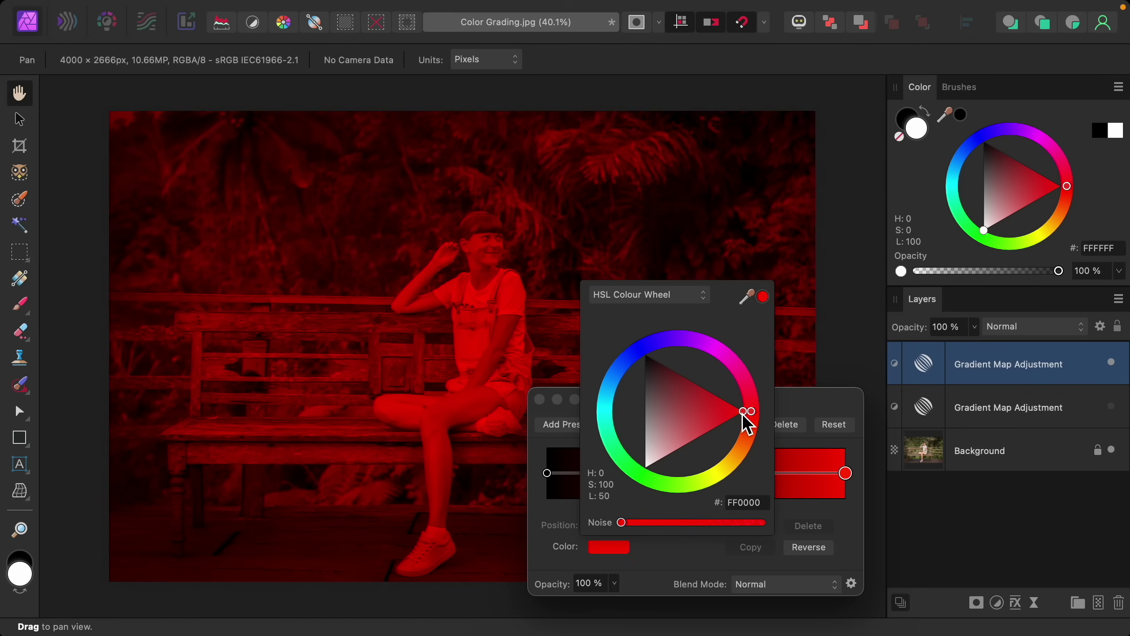
drag(741, 414, 637, 482)
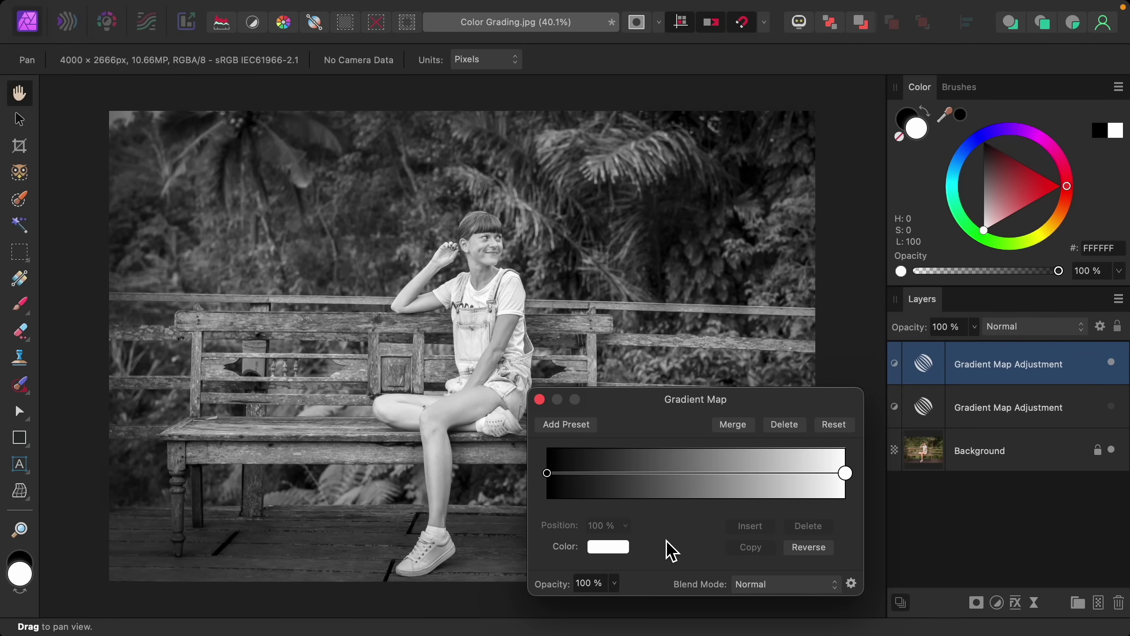
- Insert a middle stop at 49% and colour it warm tan (C8935B)
click(691, 475)
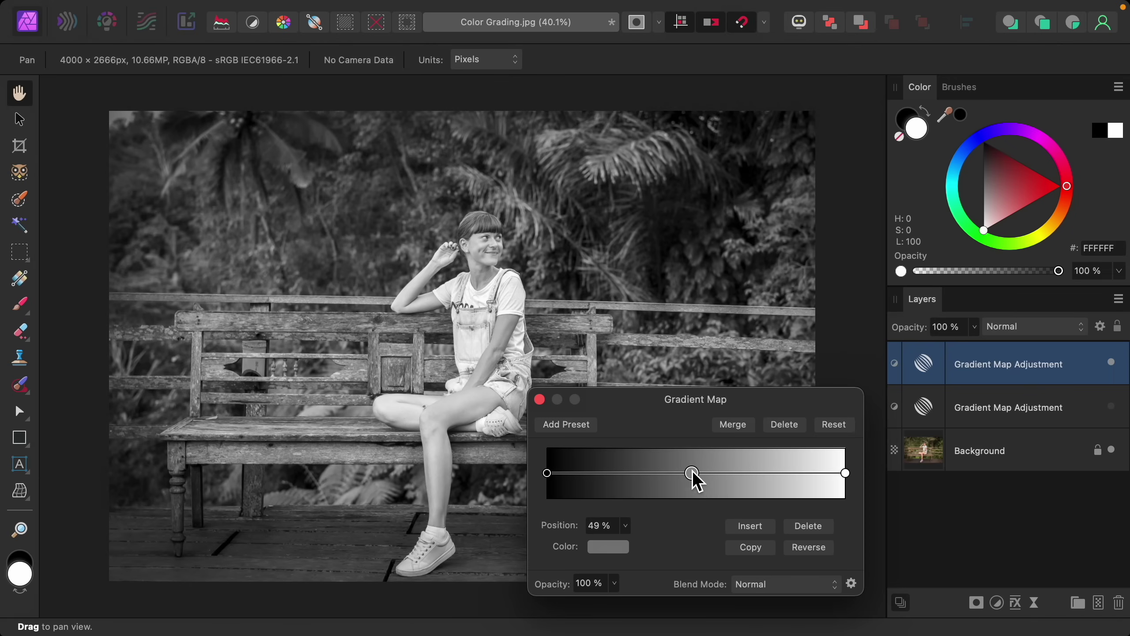
click(619, 550)
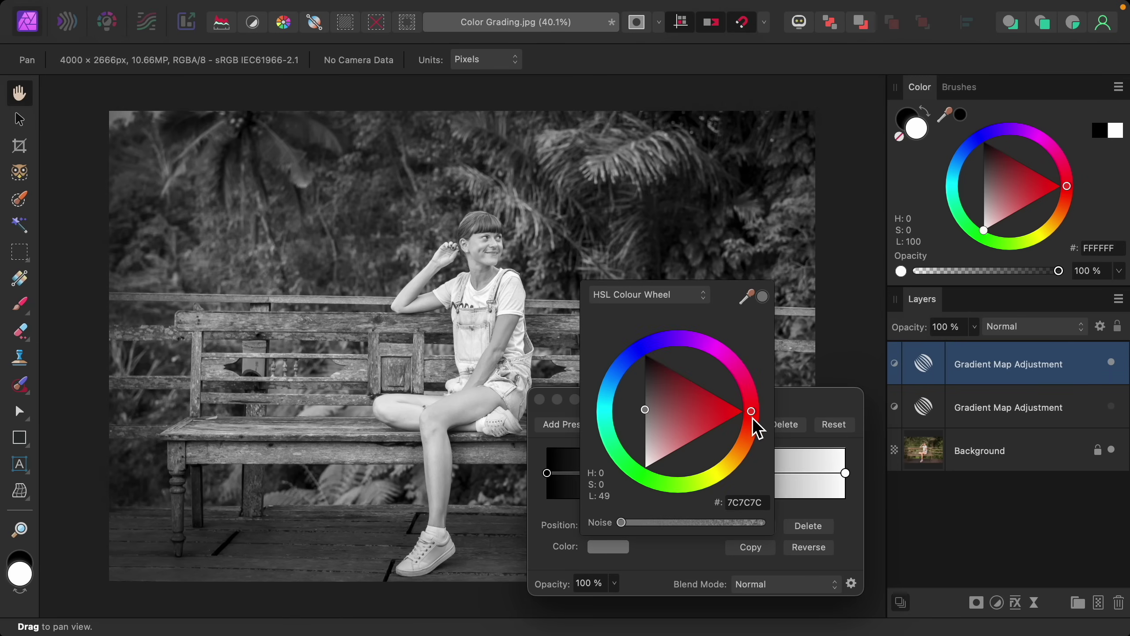
drag(753, 420, 684, 425)
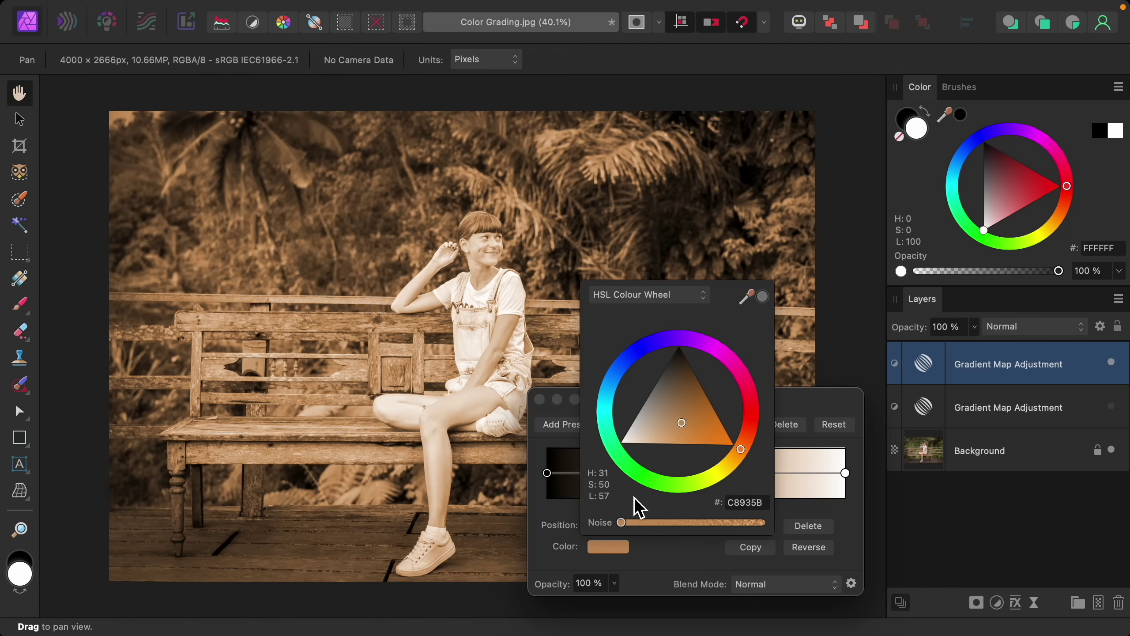
click(662, 558)
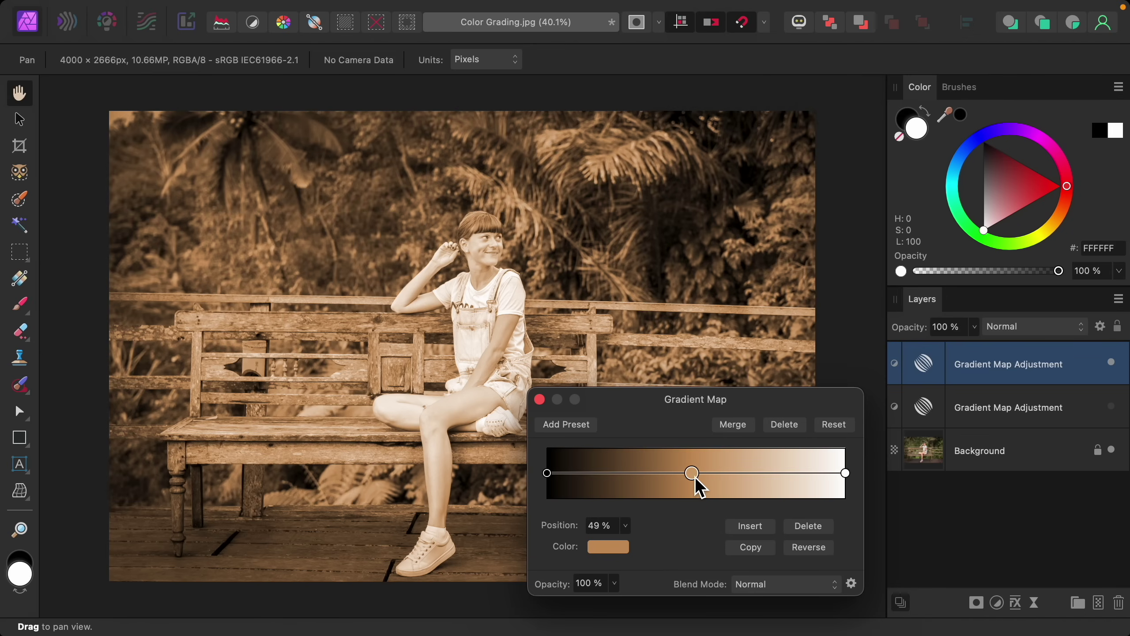
- Drag the tan midtone stop left and right to preview, leaving it at about 58%
drag(697, 480, 643, 479)
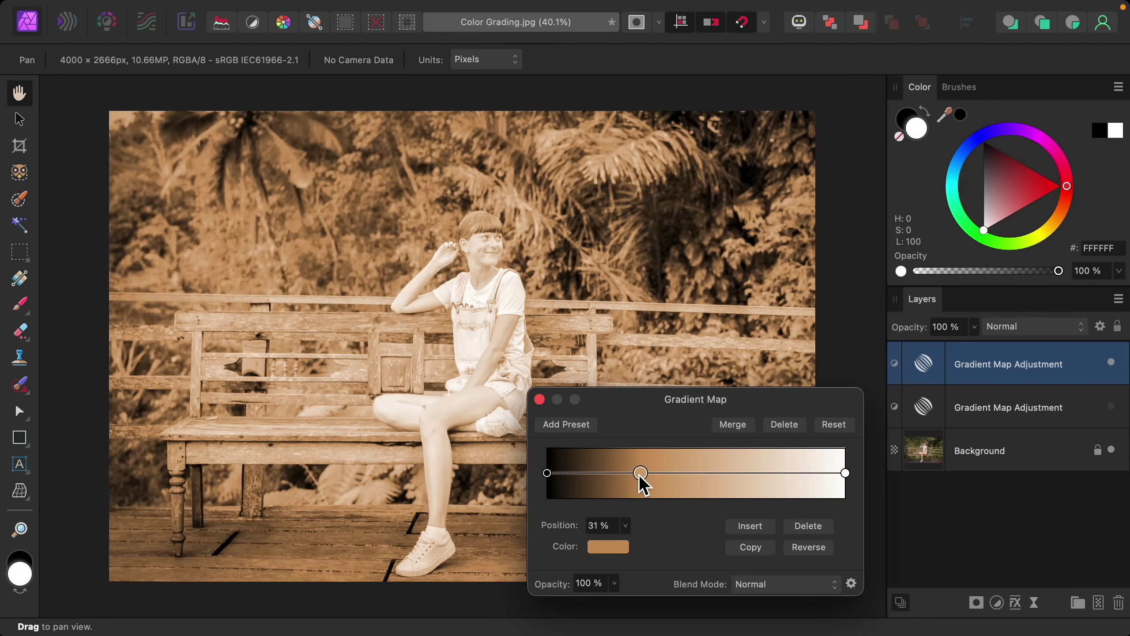
drag(642, 476, 744, 479)
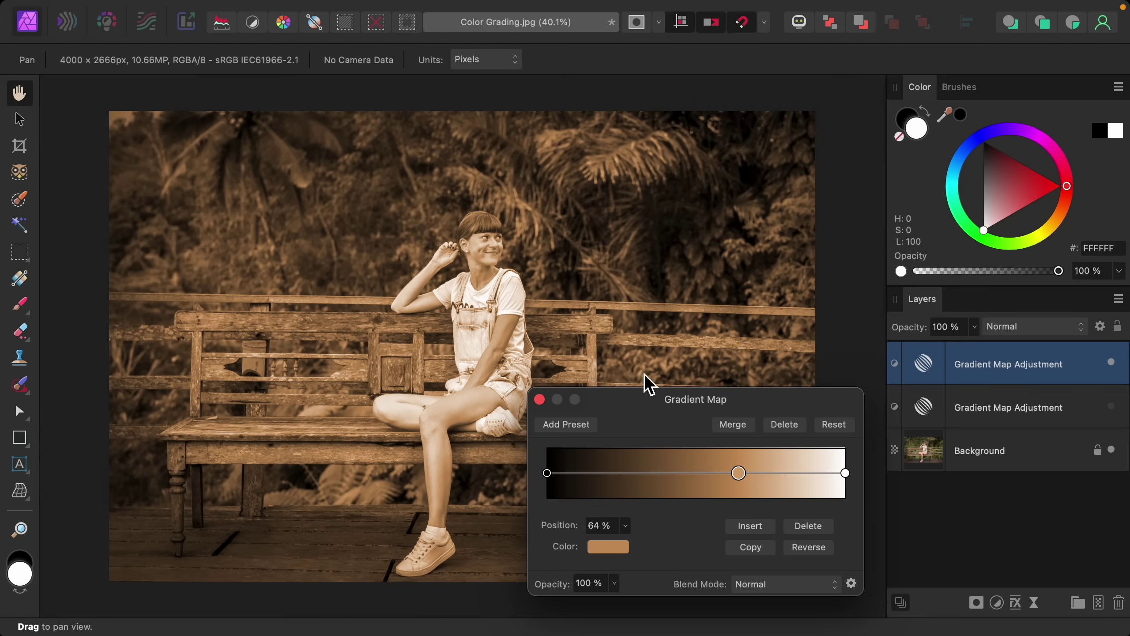
mouse_move(739, 475)
mouse_down()
mouse_move(674, 481)
mouse_move(725, 482)
mouse_up()
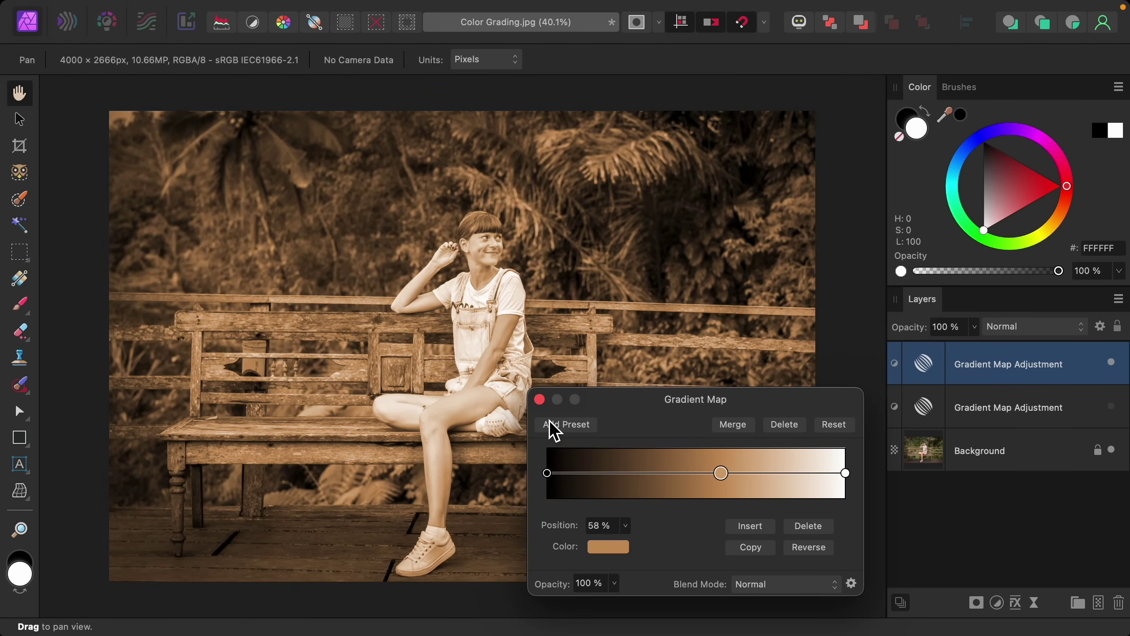
- Close the Gradient Map dialog to view the sepia-toned bench photo
click(541, 401)
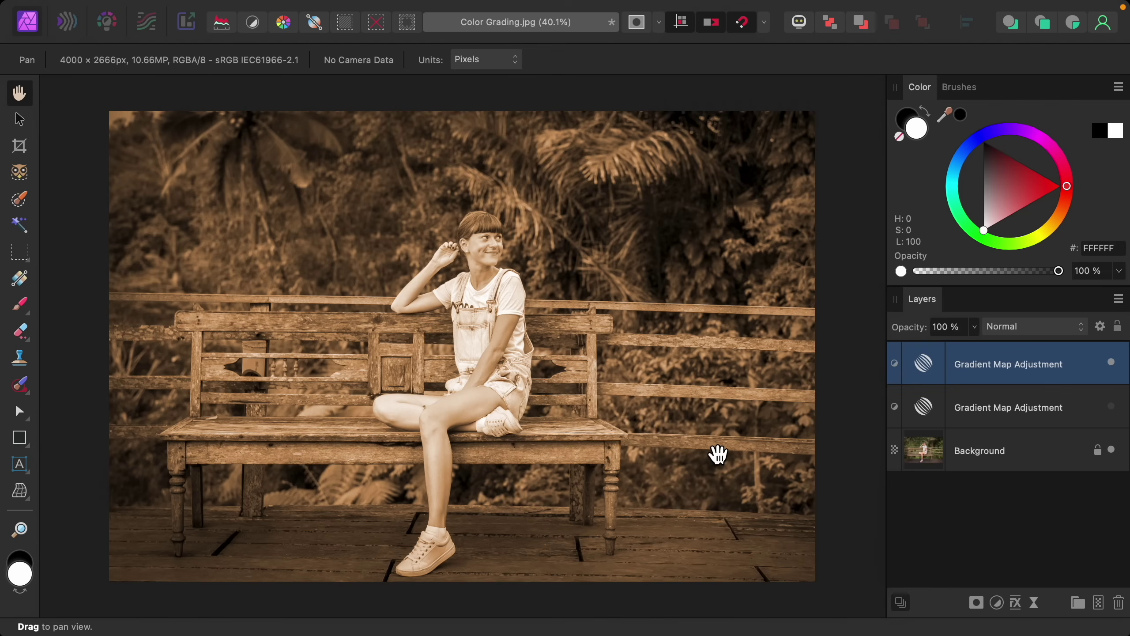